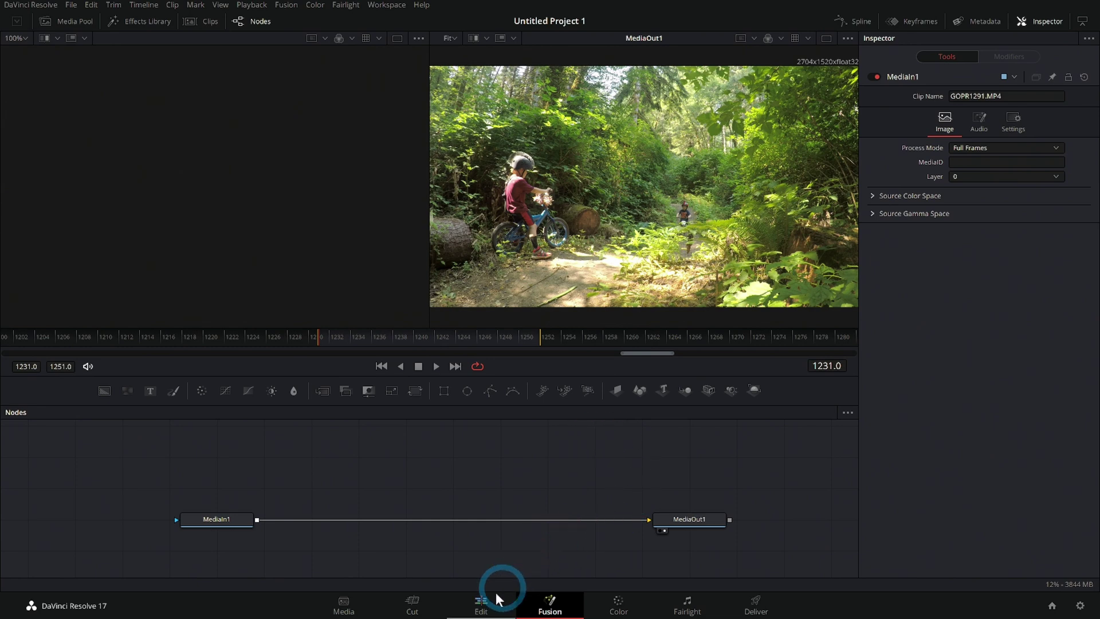
Park the Edit page playhead at 01:00:00:11 over the GOPR1291.MP4 clip and open that clip in the Fusion page.
left_click(481, 604)
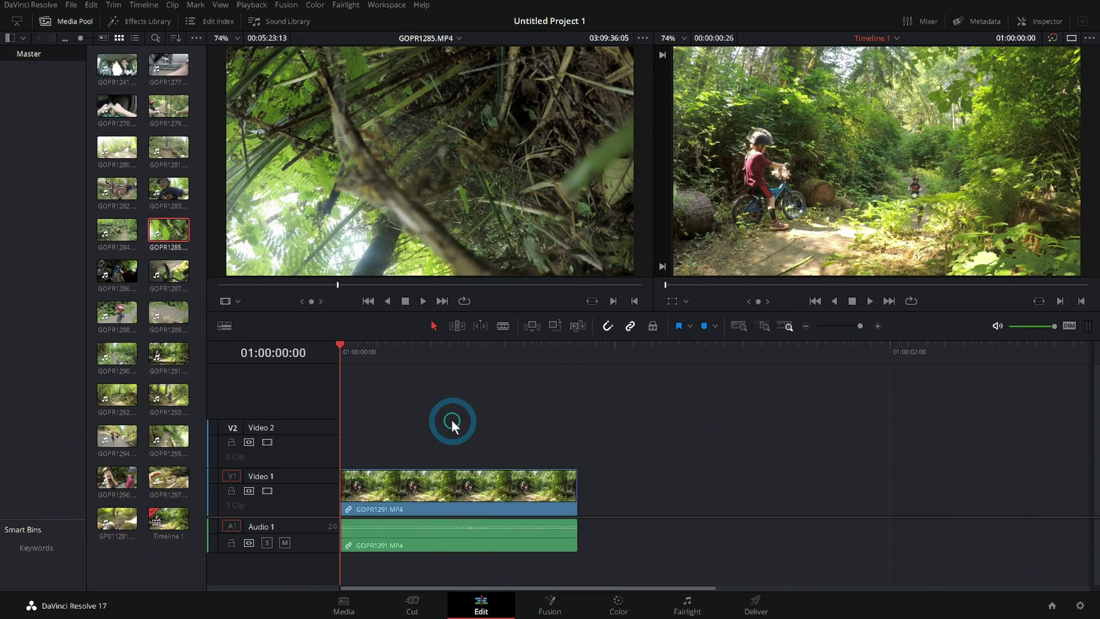
left_click_drag(410, 353, 428, 397)
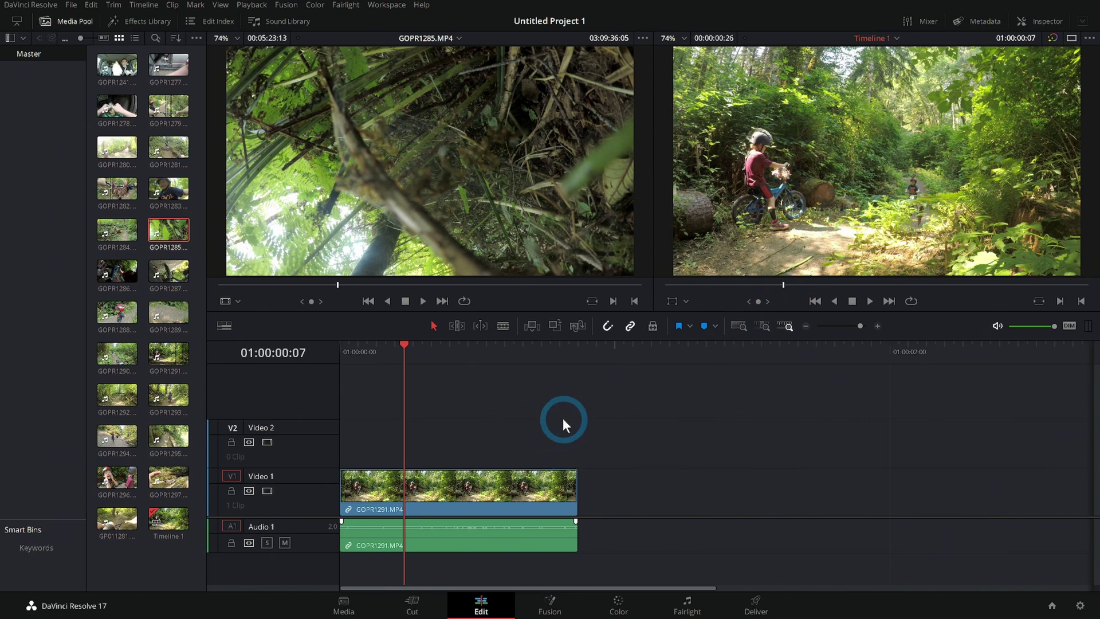
left_click(441, 347)
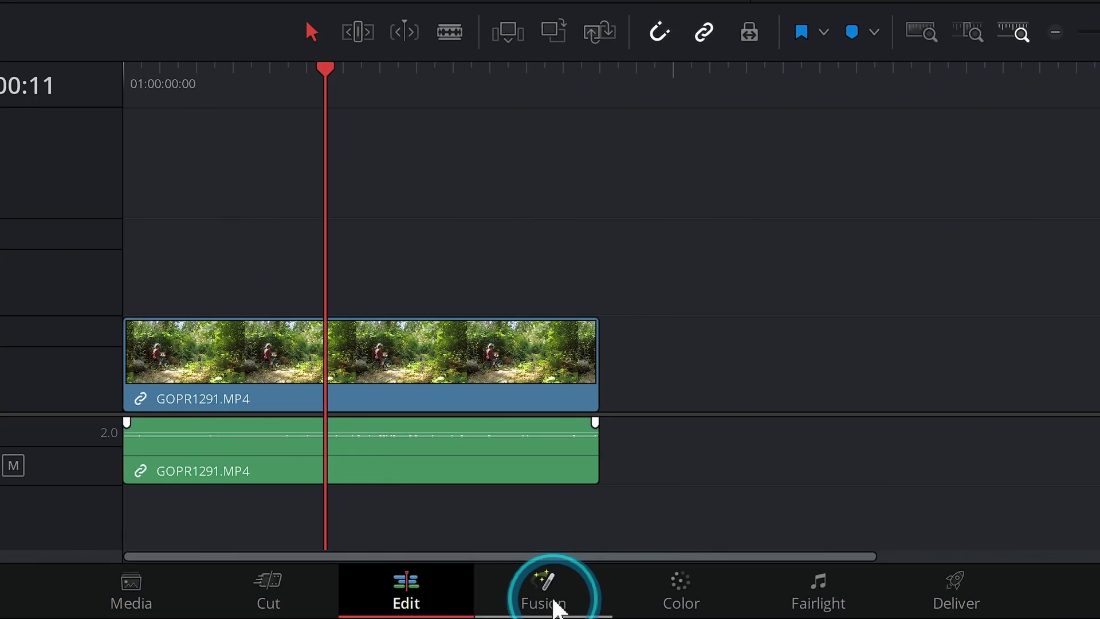
left_click(554, 610)
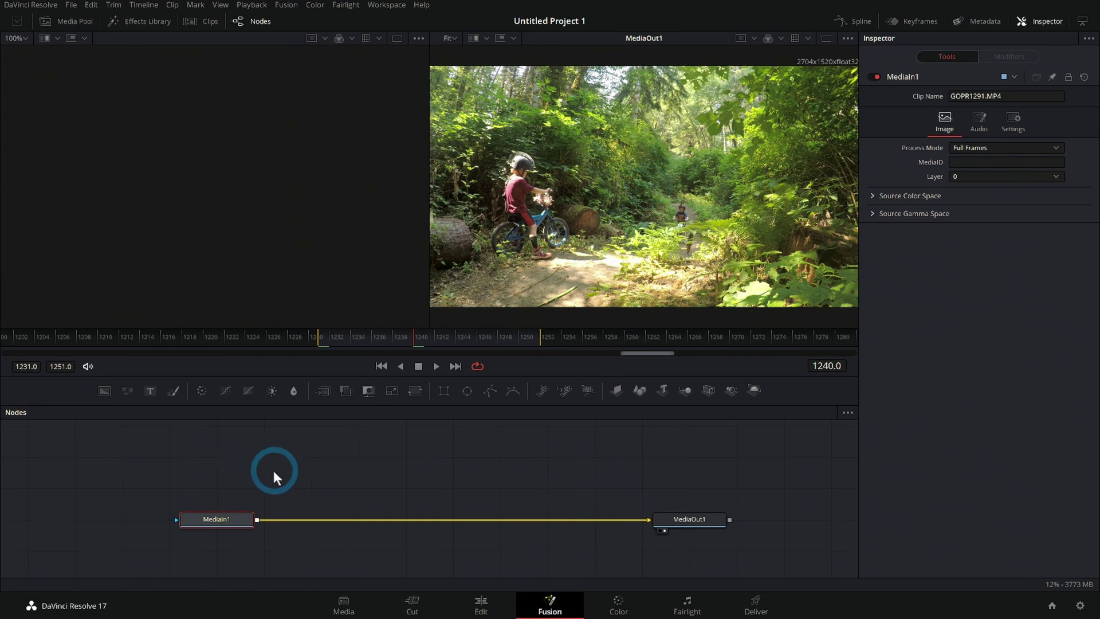
left_click_drag(249, 485, 727, 549)
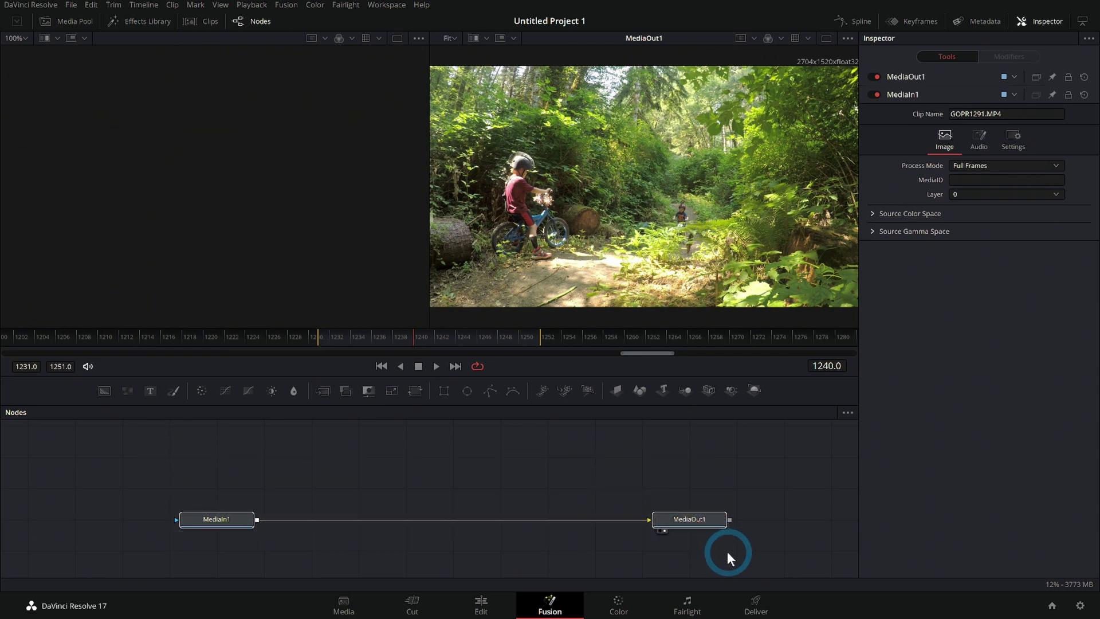
left_click(736, 560)
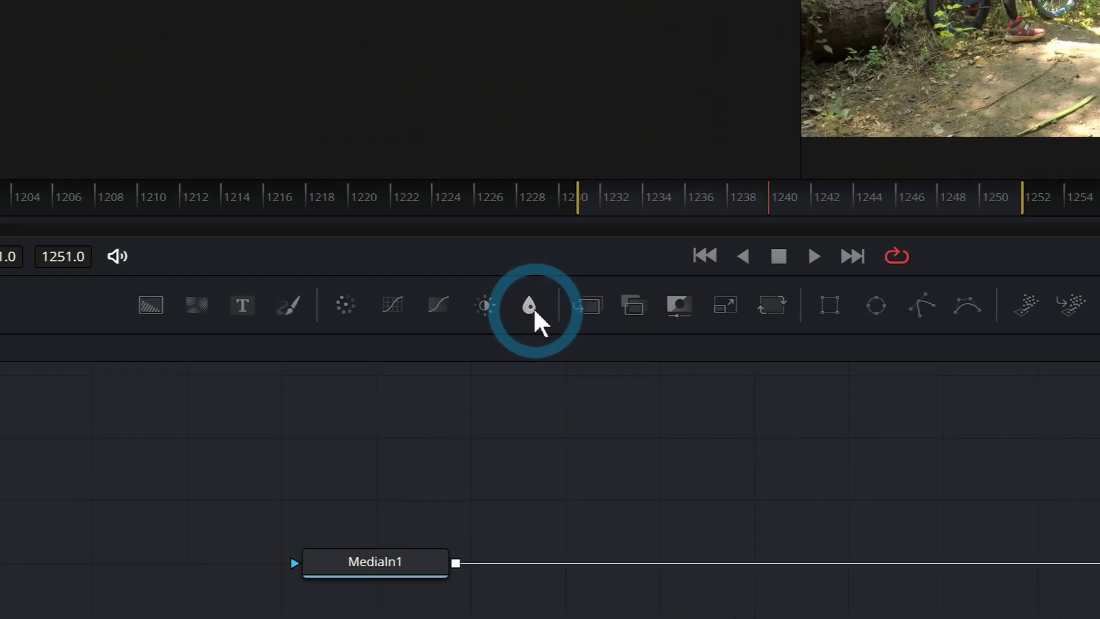
Add an unconnected Blur node above the node chain and break the connection between MediaIn1 and MediaOut1.
left_click_drag(529, 306, 592, 398)
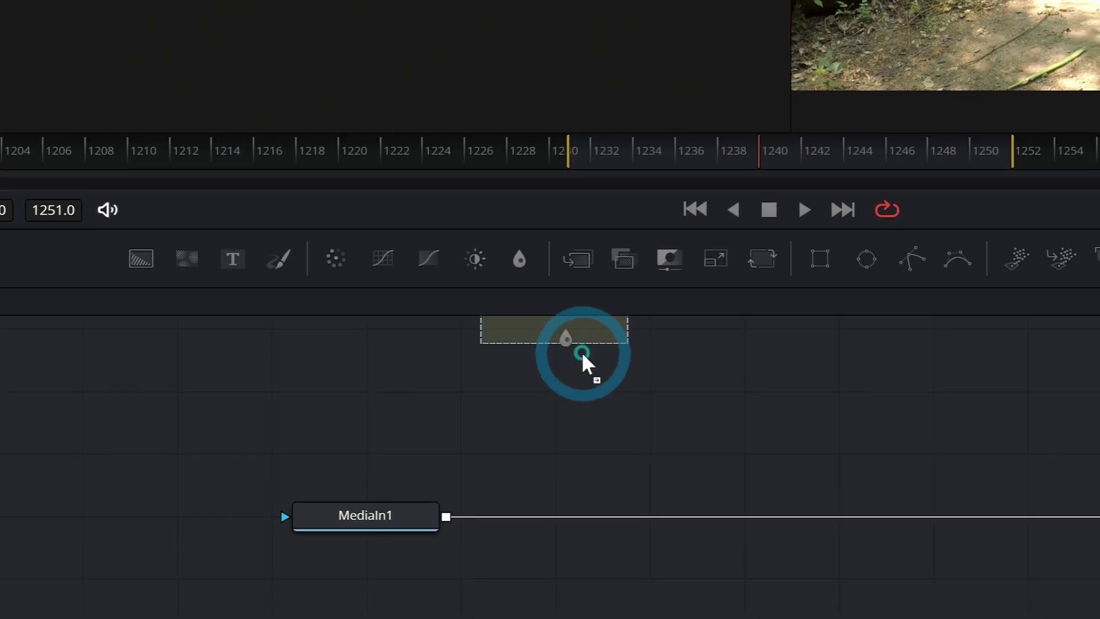
left_click_drag(582, 352, 584, 321)
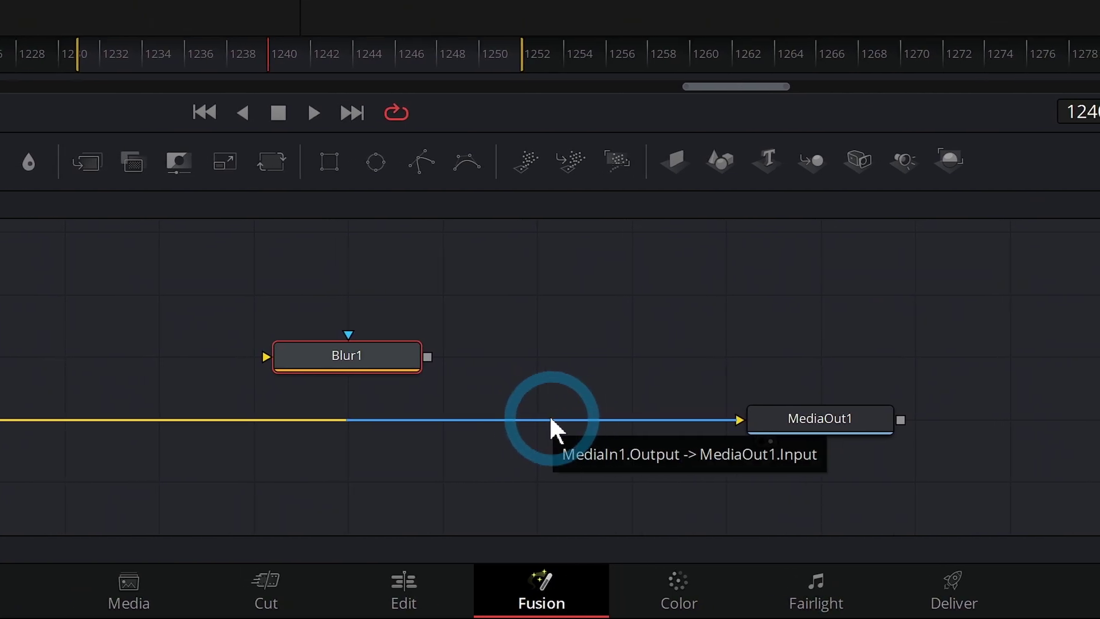
left_click(561, 420)
left_click(259, 521)
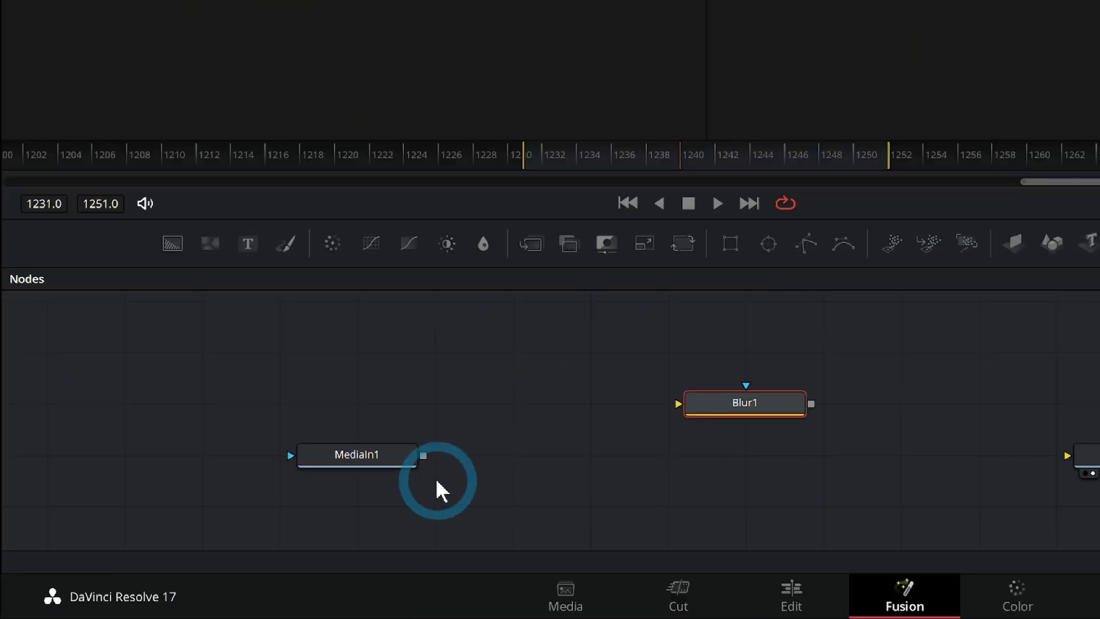
Connect MediaIn1's output to Blur1's input and Blur1's output to MediaOut1.
left_click_drag(516, 424, 877, 394)
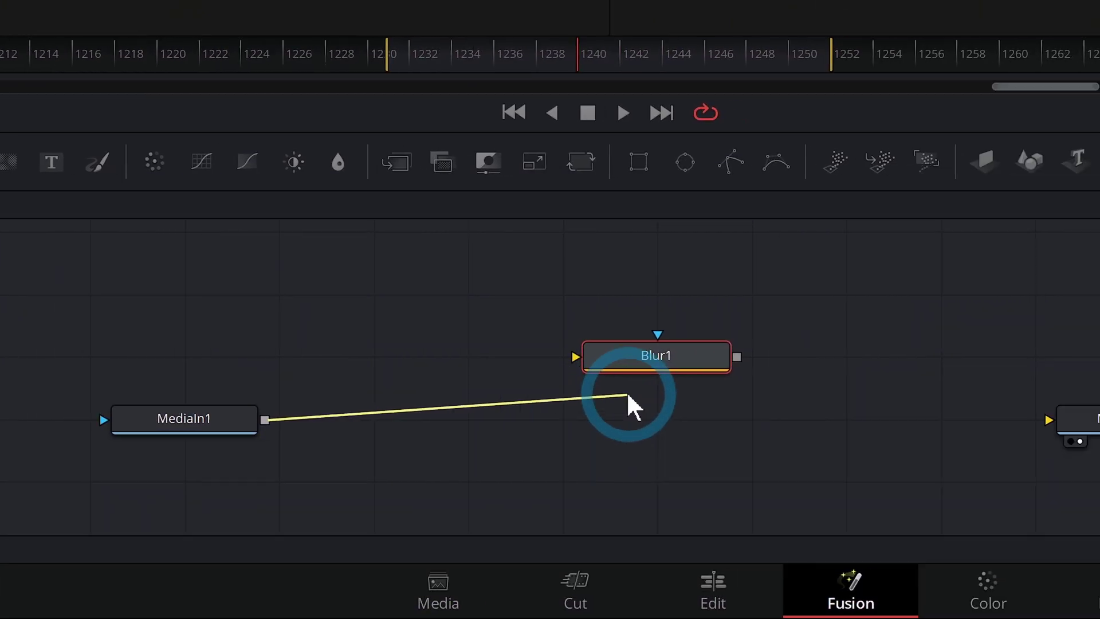
left_click_drag(629, 395, 657, 356)
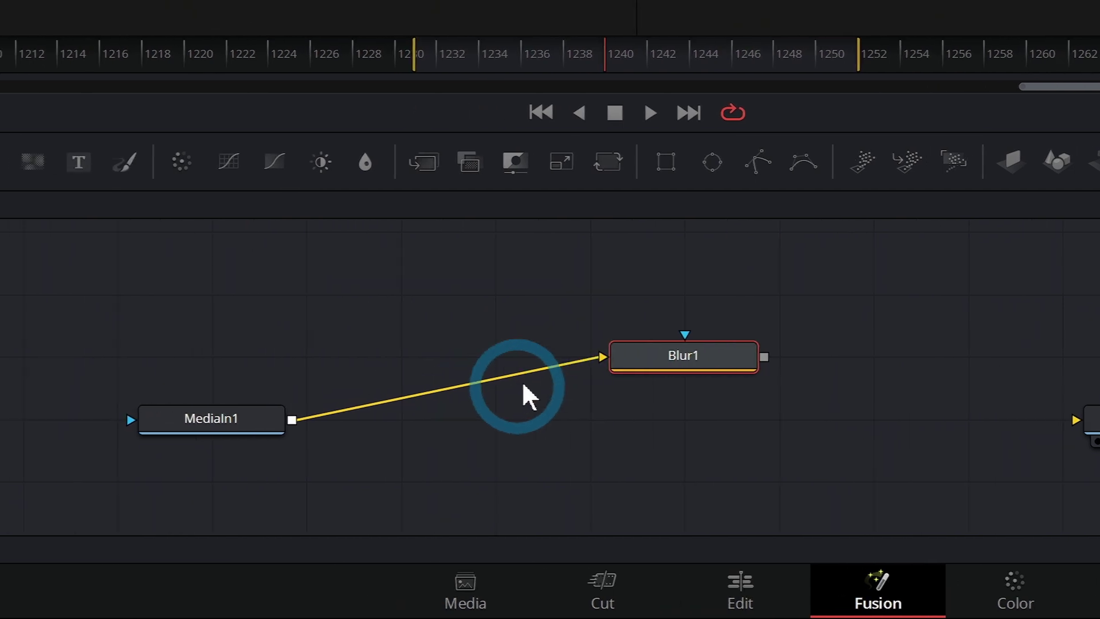
left_click_drag(558, 356, 934, 424)
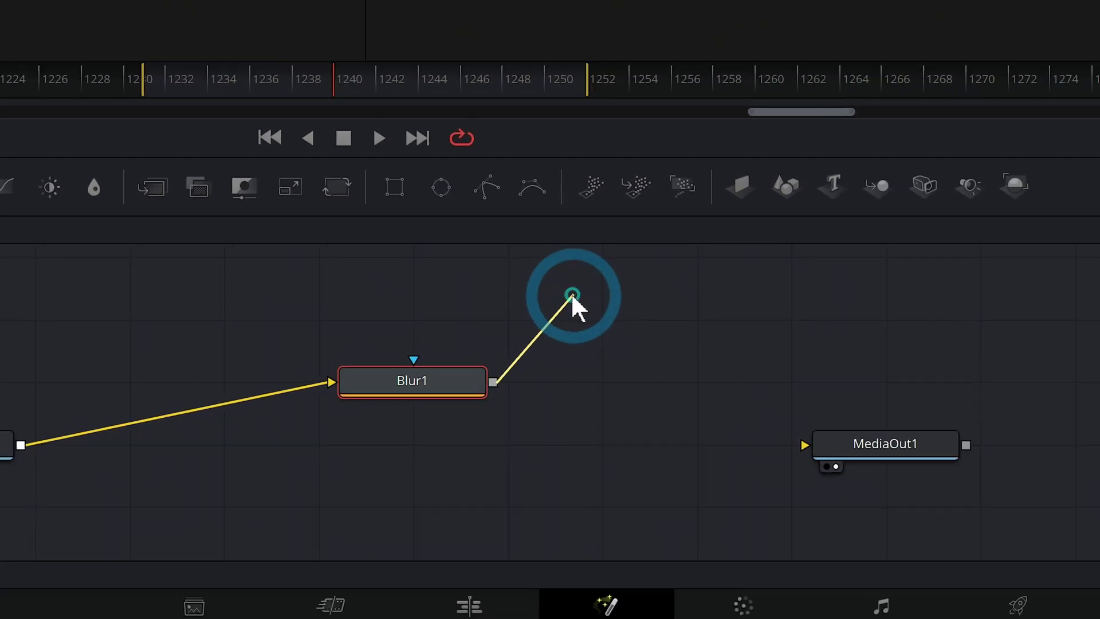
left_click_drag(572, 420, 553, 423)
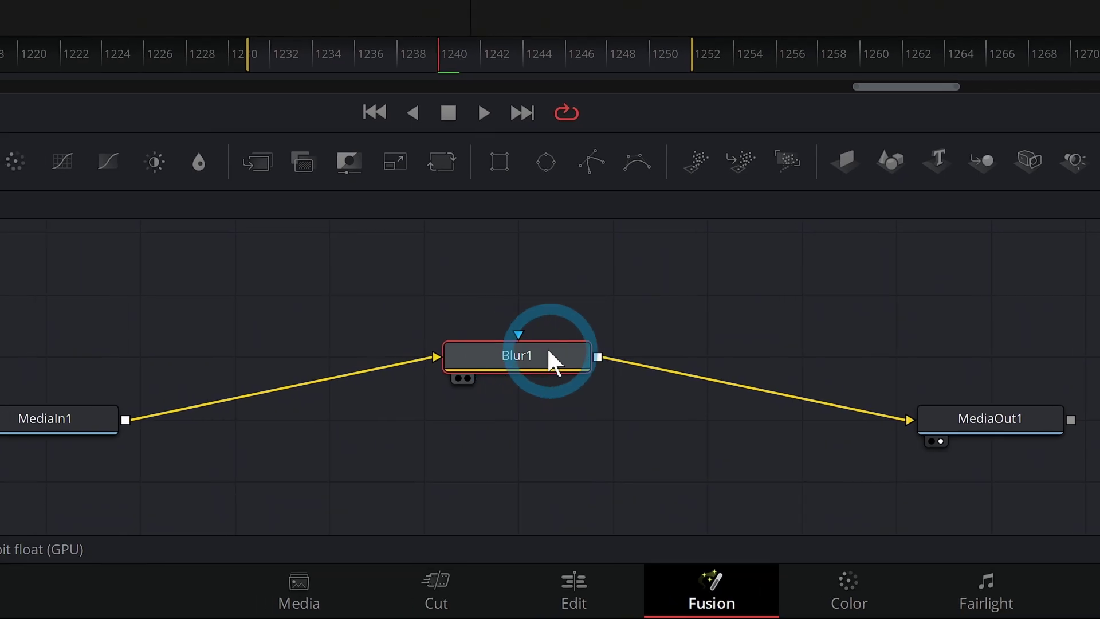
Set Blur1's blur size to 20.5 and align the node in a straight row between MediaIn1 and MediaOut1.
mouse_move(465, 488)
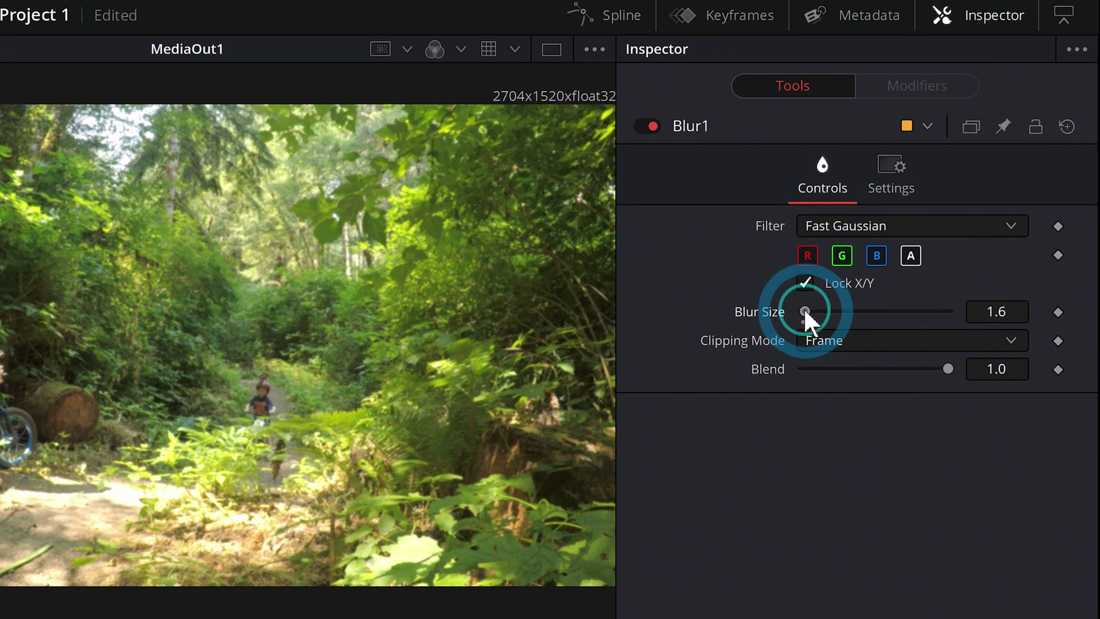
left_click_drag(803, 286, 830, 309)
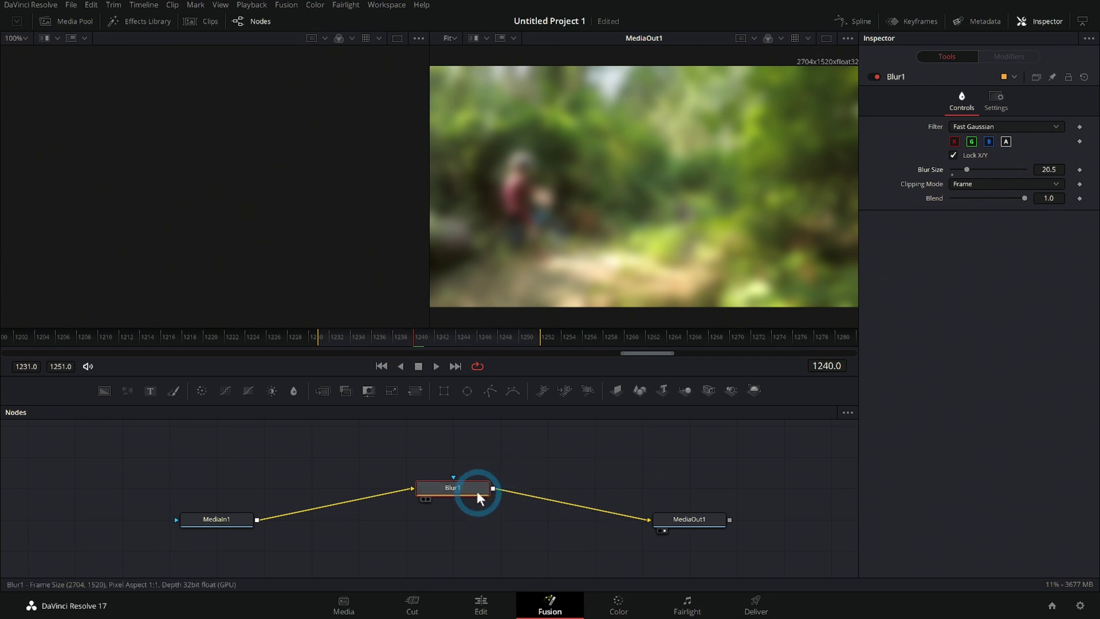
left_click_drag(477, 492, 405, 530)
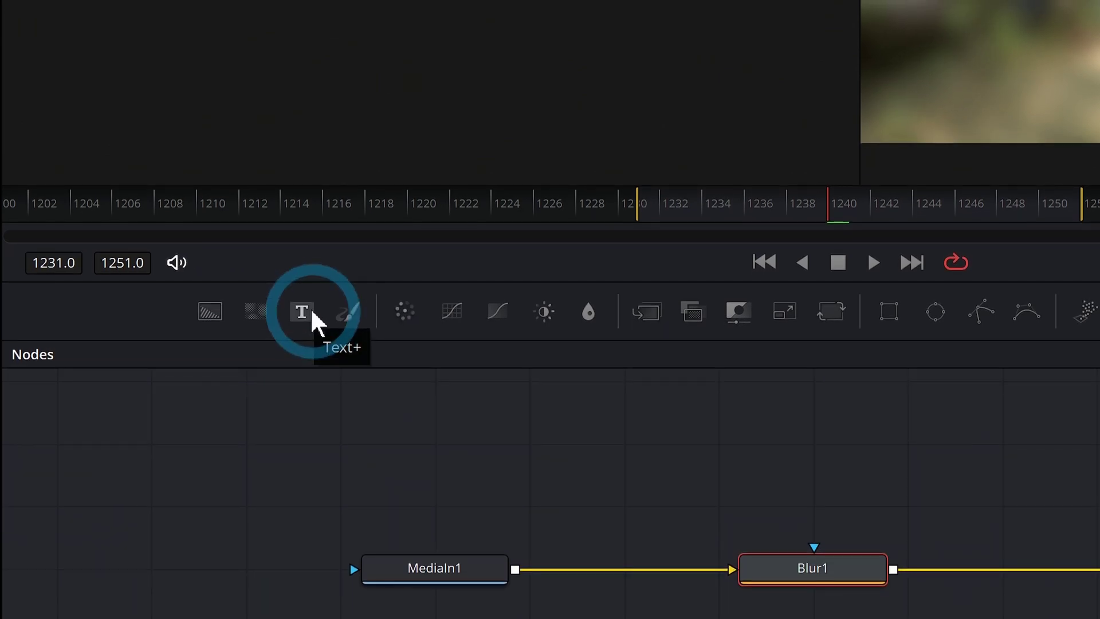
Add unconnected Text+, Background and FastNoise nodes above MediaIn1, and preview FastNoise1 and Text1 in the first viewer.
left_click_drag(312, 314, 573, 335)
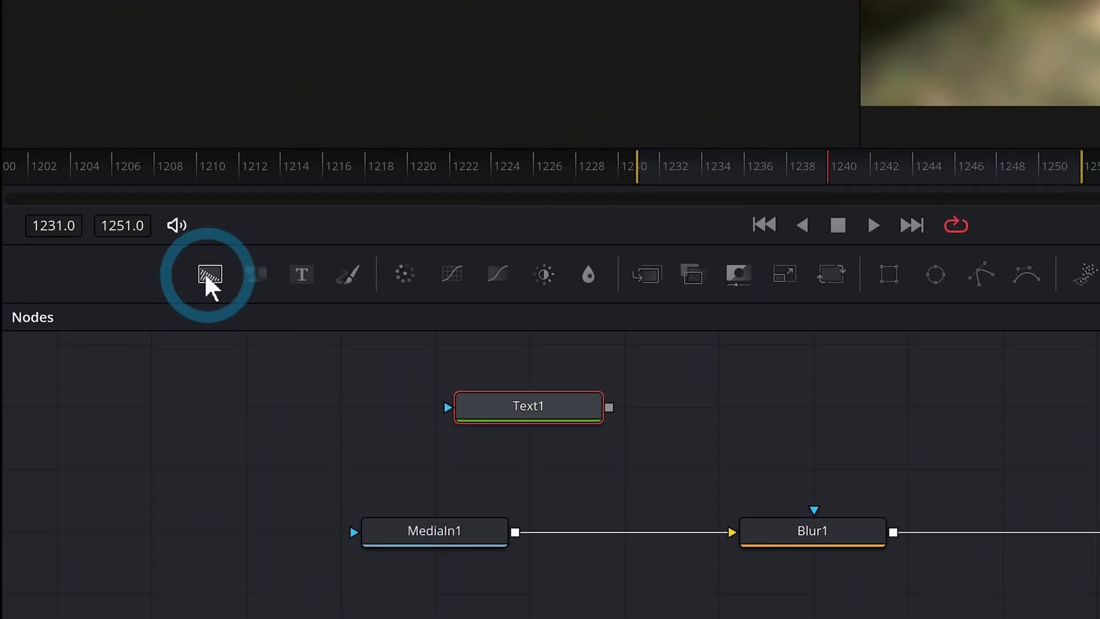
left_click_drag(230, 339, 315, 458)
left_click_drag(256, 314, 457, 416)
left_click_drag(457, 343, 449, 320)
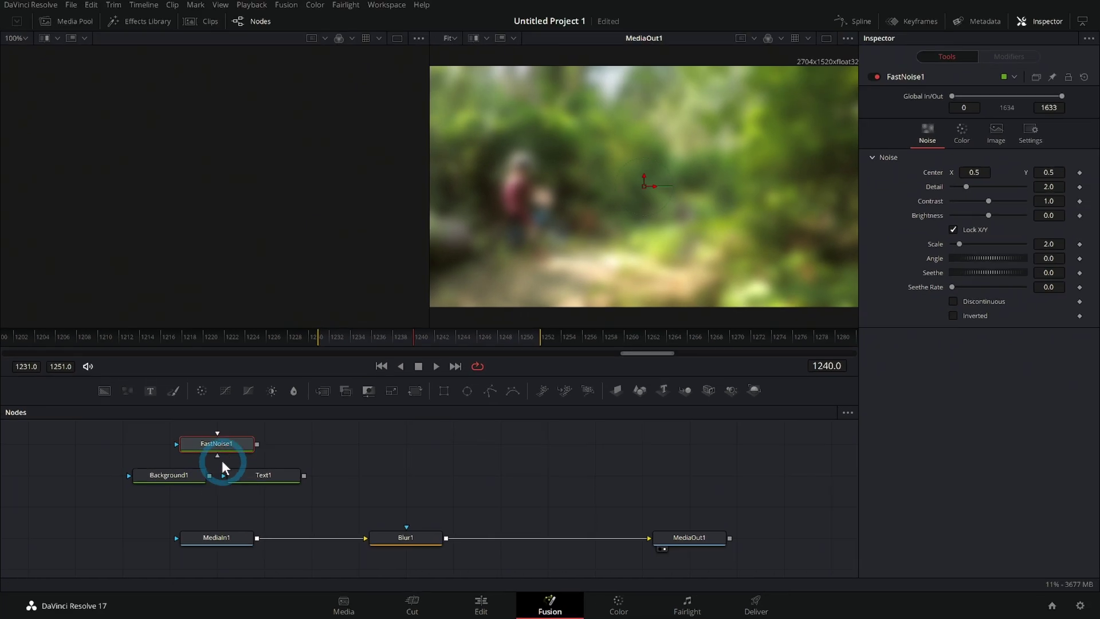
key("1")
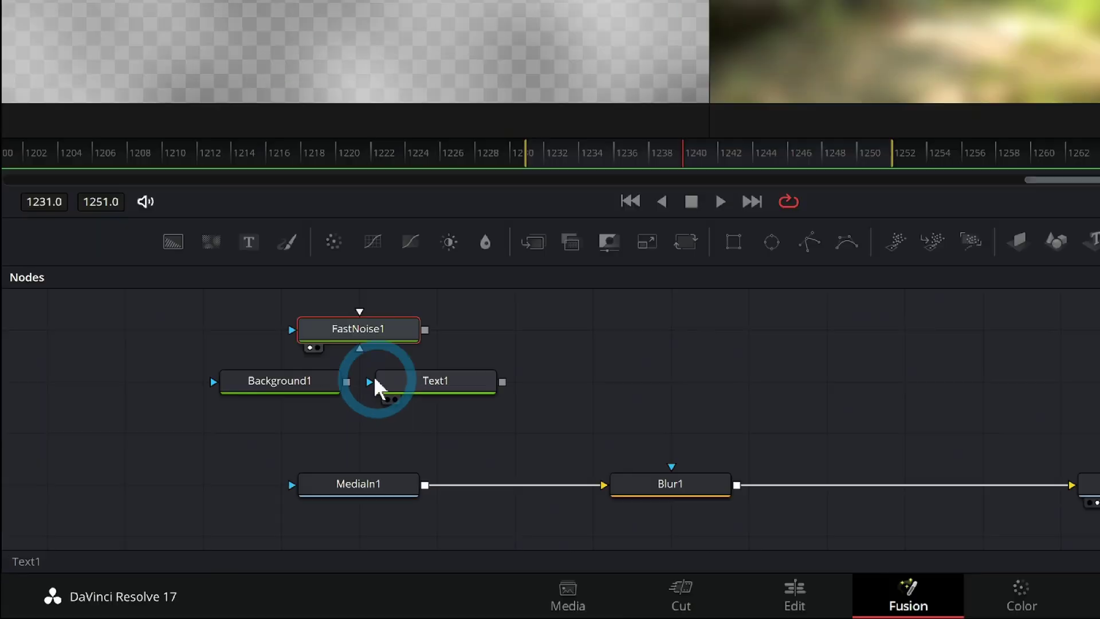
key("2")
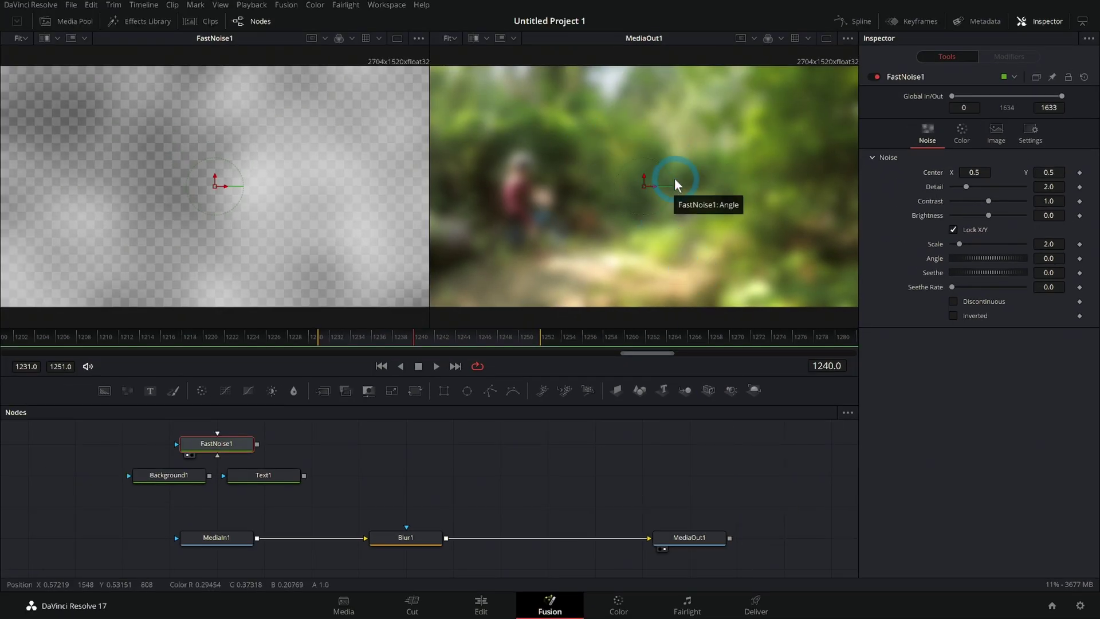
left_click(290, 479)
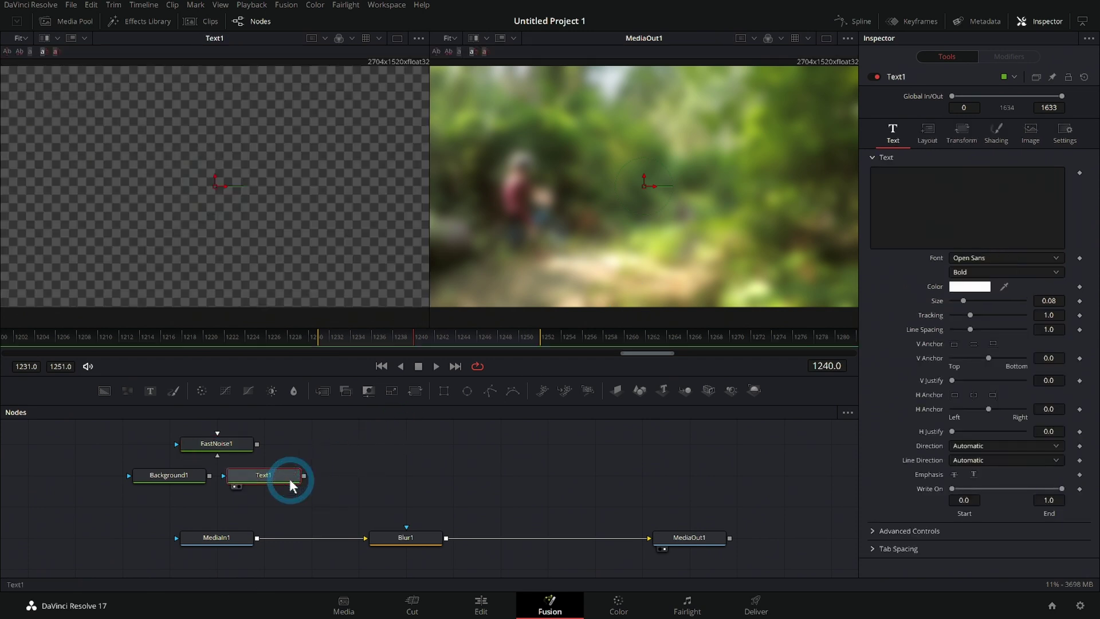
Preview Background1 in the first viewer and set its solid color to lime green #a3e527.
left_click(191, 477)
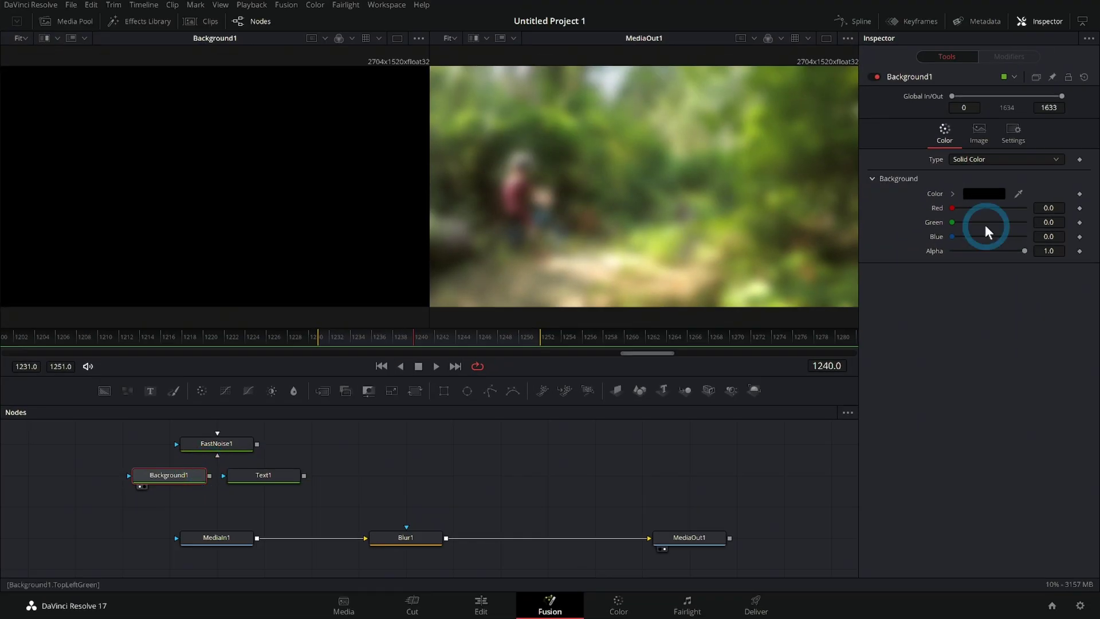
left_click(980, 194)
left_click(639, 225)
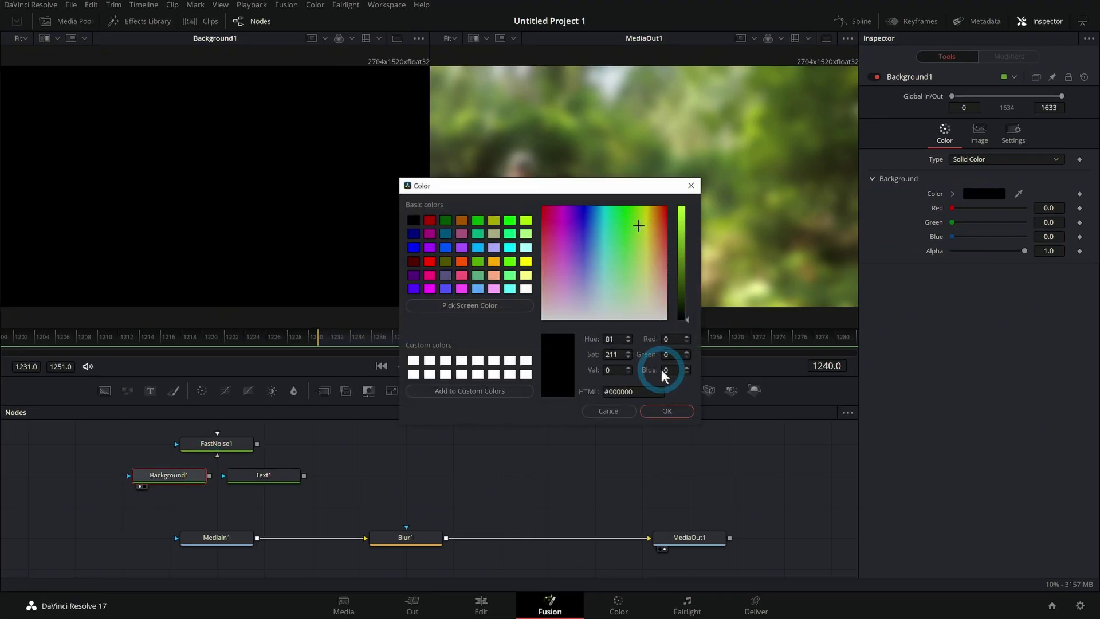
left_click(684, 228)
left_click(666, 411)
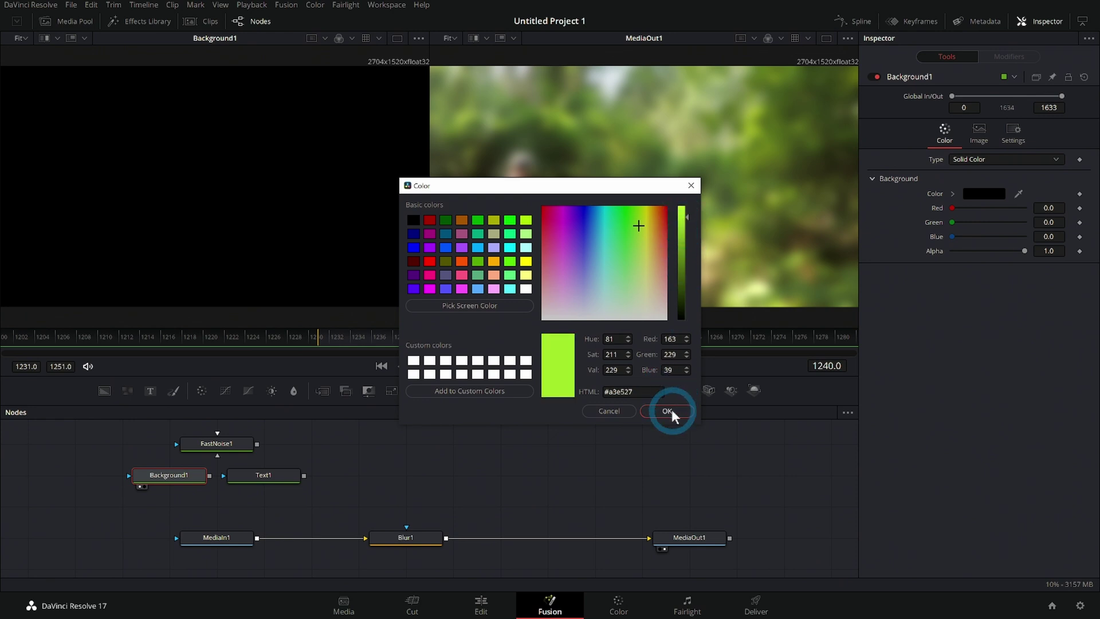
left_click(315, 220)
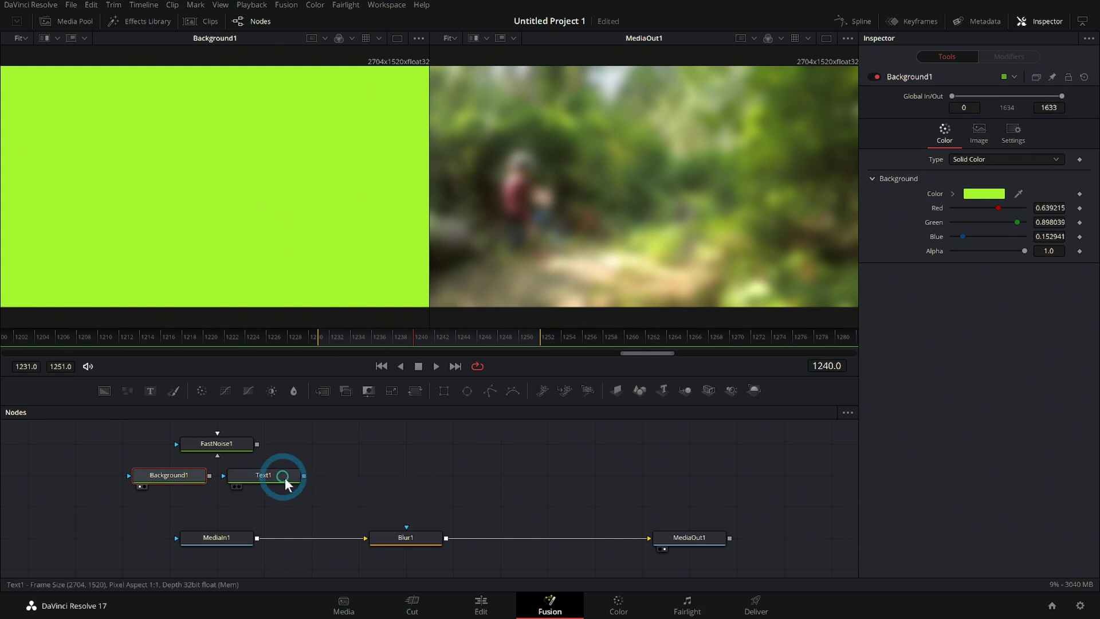
left_click(444, 492)
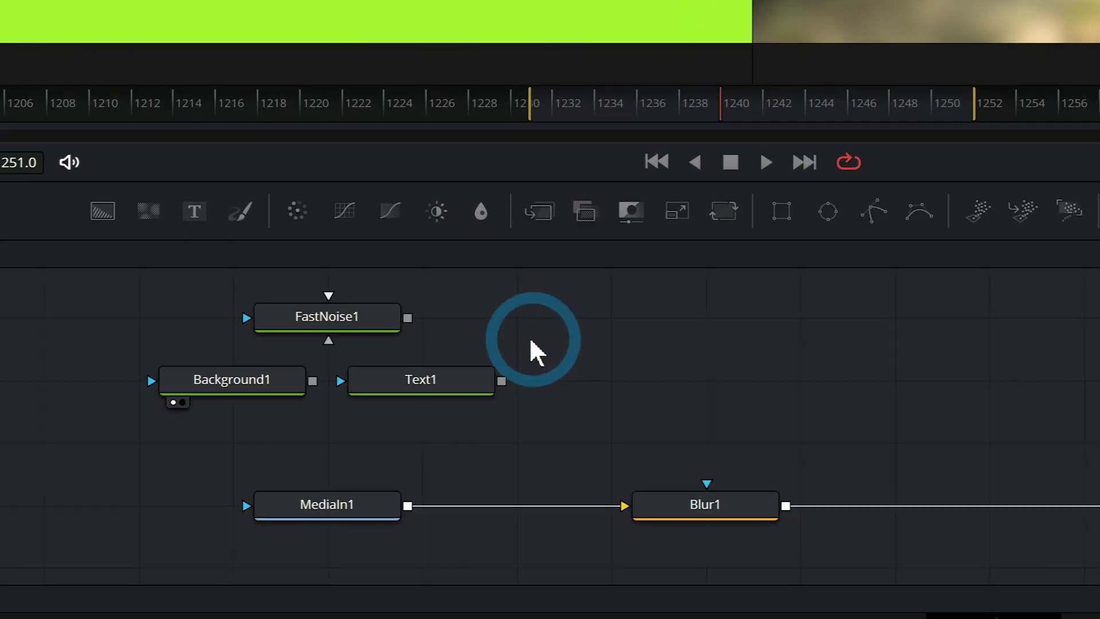
Place Background1 above the main chain with a Merge node attached to its output, and move Text1 directly above the Merge.
left_click_drag(416, 343, 729, 387)
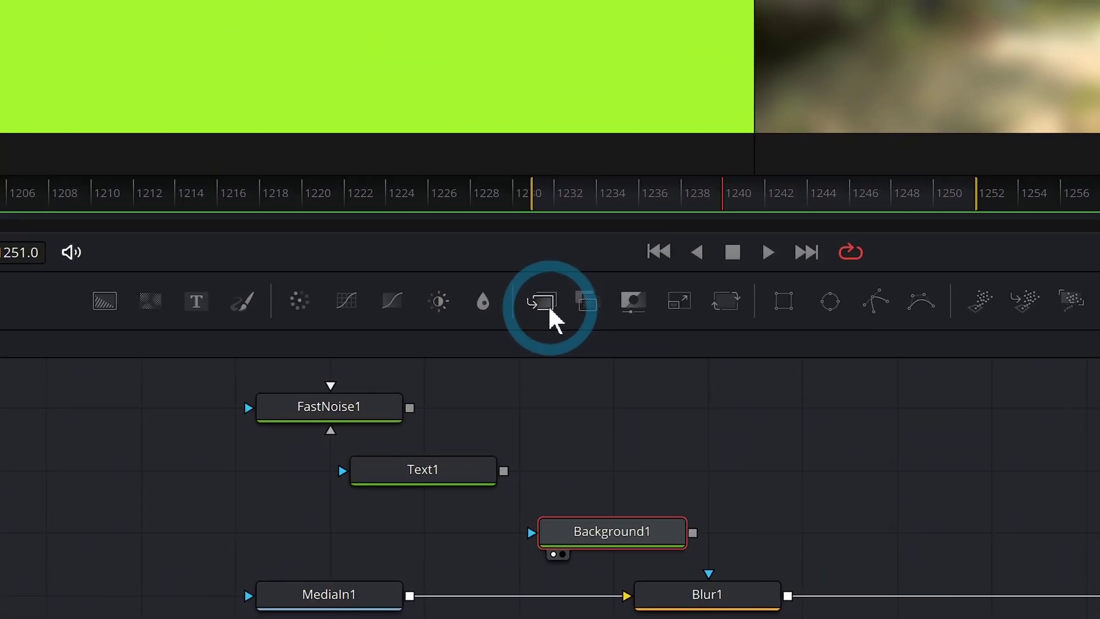
left_click(548, 307)
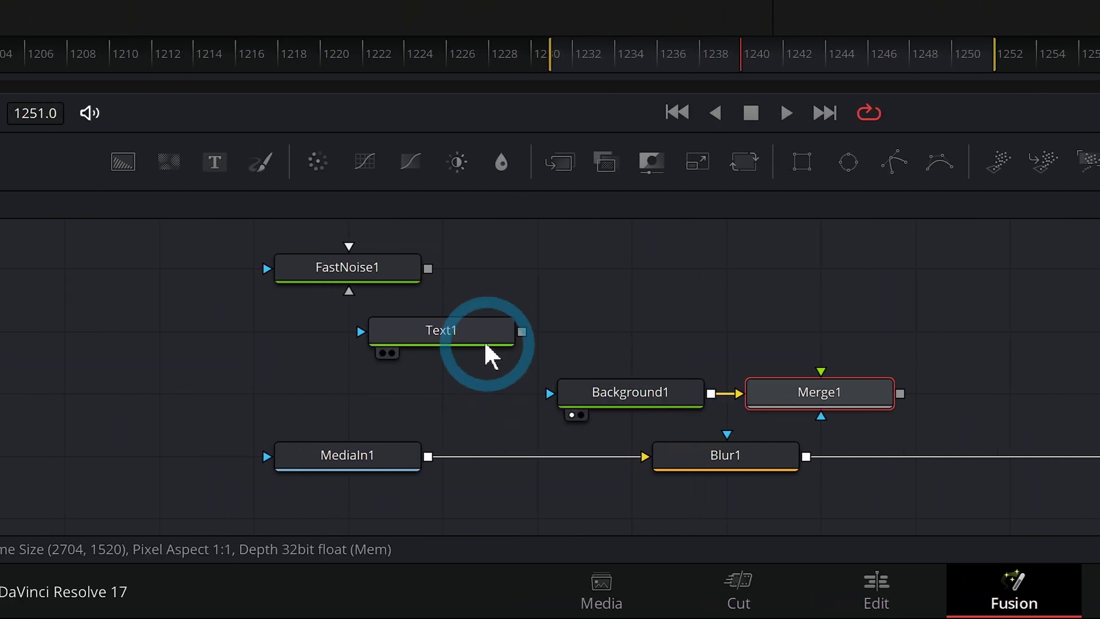
left_click_drag(350, 334, 534, 333)
Enter "TEXT" as Text1's content, preview it in the first viewer, and enlarge the lettering to span about half the frame width.
left_click(895, 212)
type("TEXT")
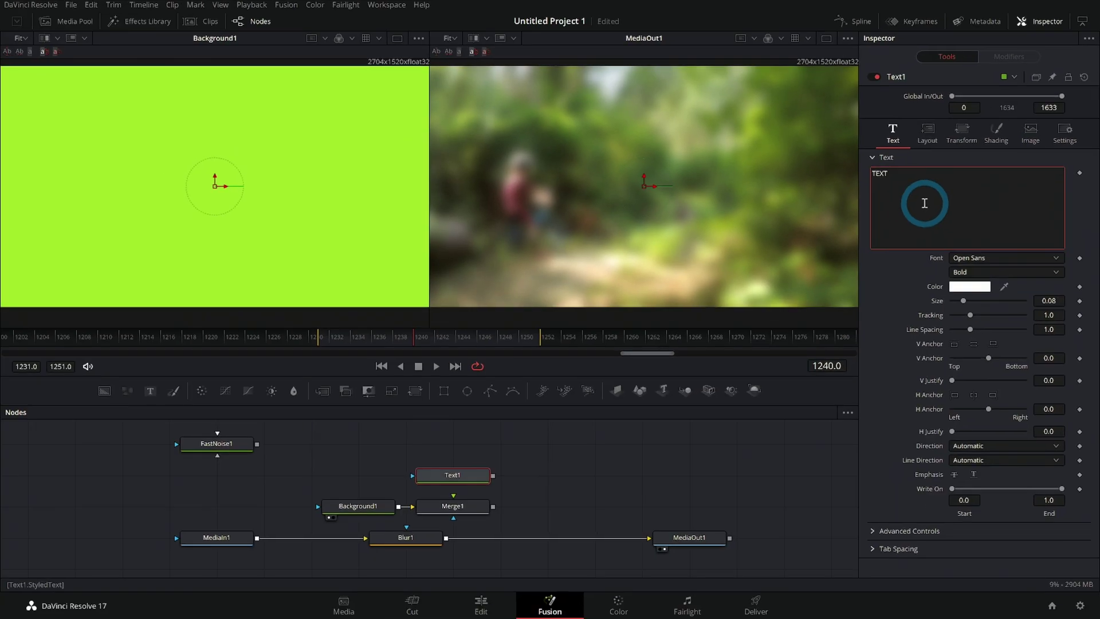
left_click(476, 478)
key("1")
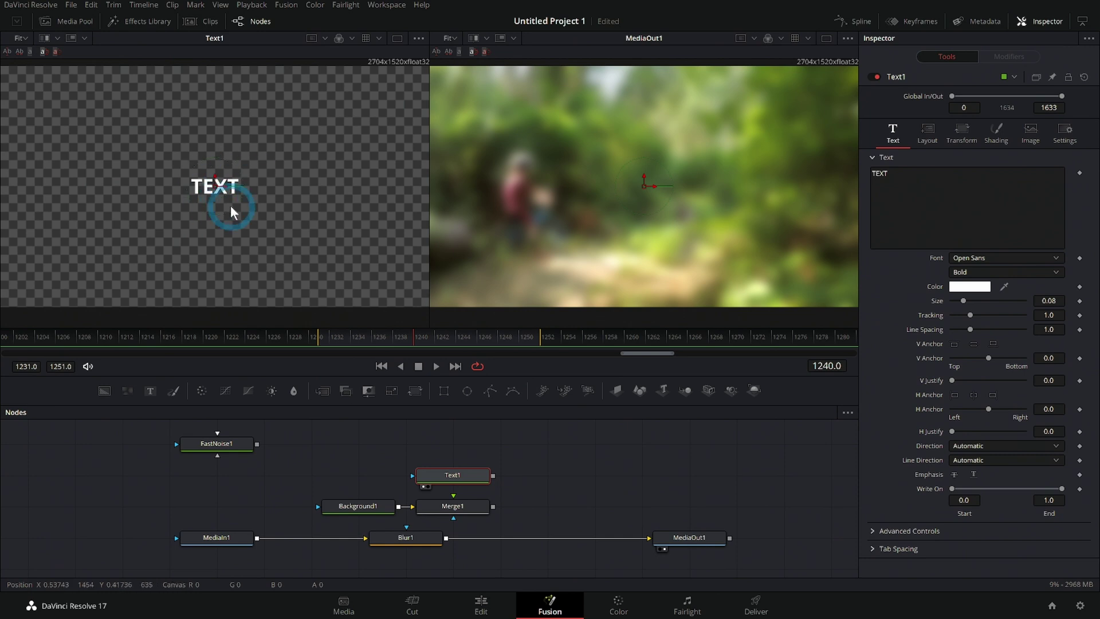
left_click_drag(963, 300, 1007, 301)
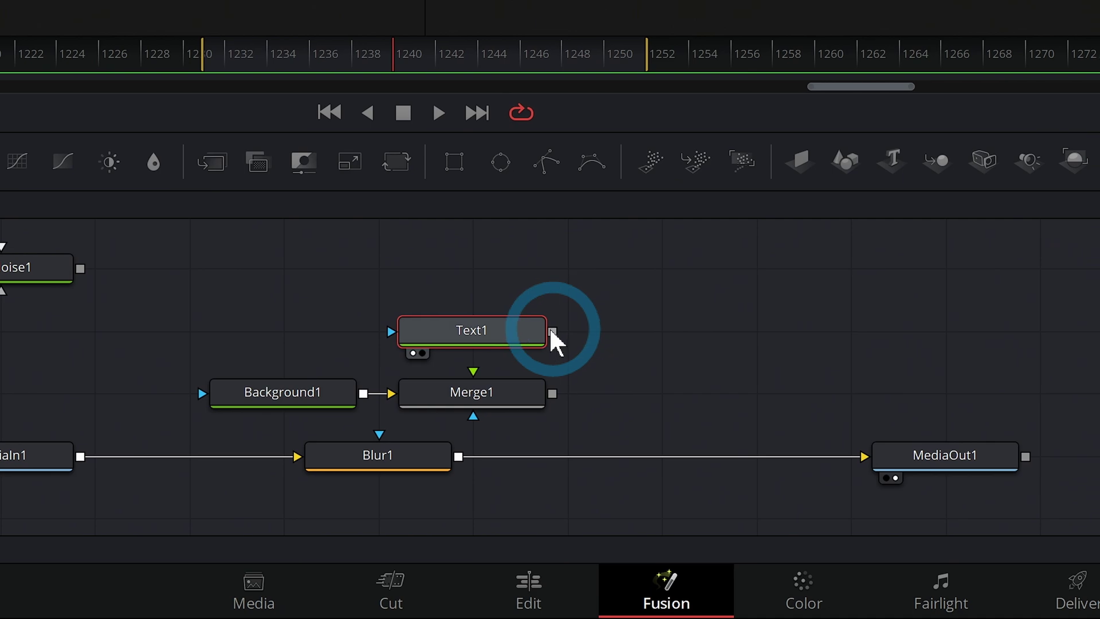
Connect Text1 to Merge1's foreground input and preview Merge1, moving the Background1, Text1 and Merge1 group above Blur1.
left_click_drag(553, 332, 642, 275)
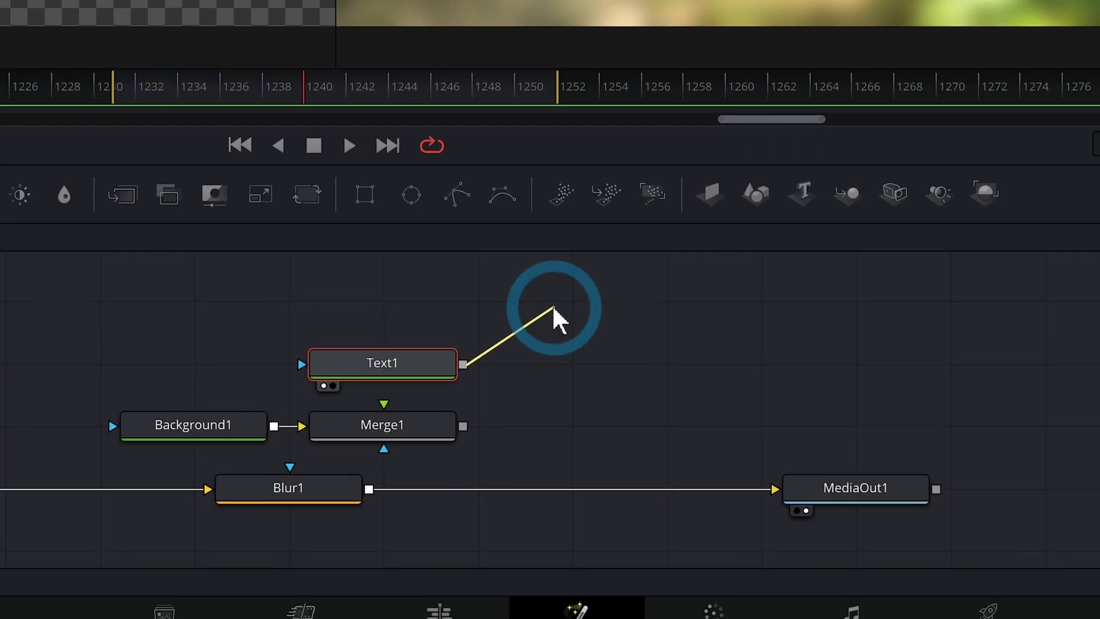
left_click_drag(553, 307, 551, 371)
left_click(590, 401)
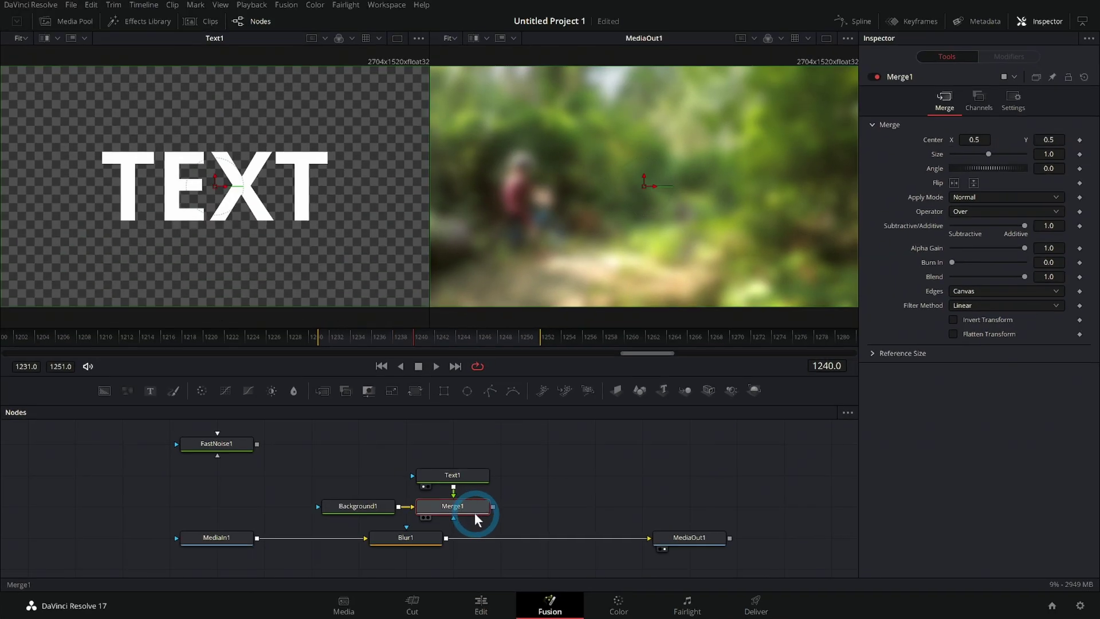
key("1")
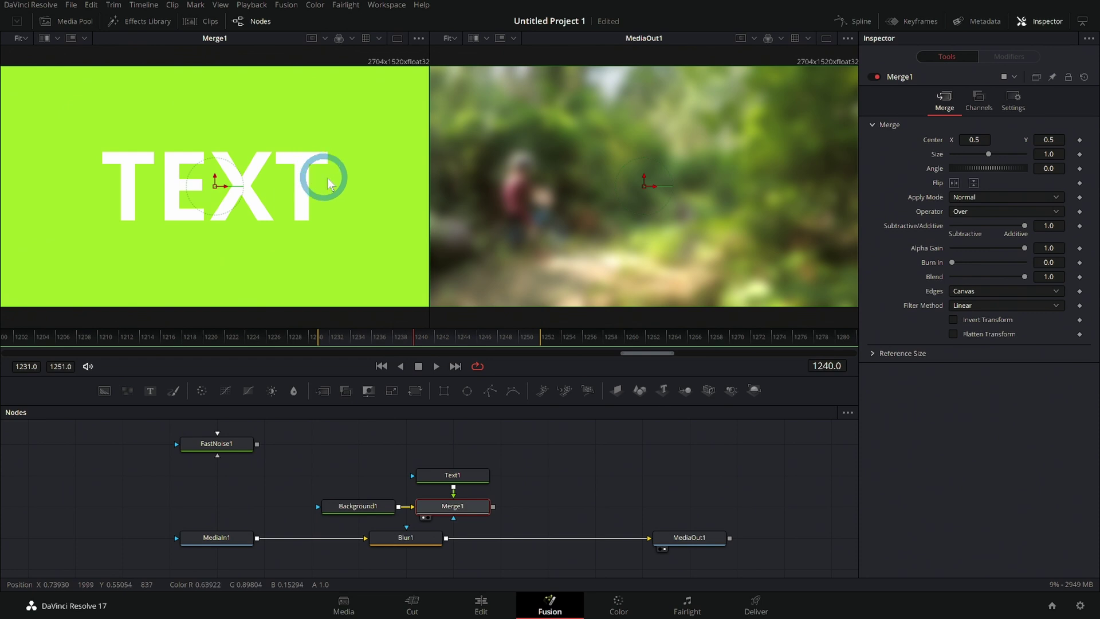
left_click_drag(461, 509, 417, 488)
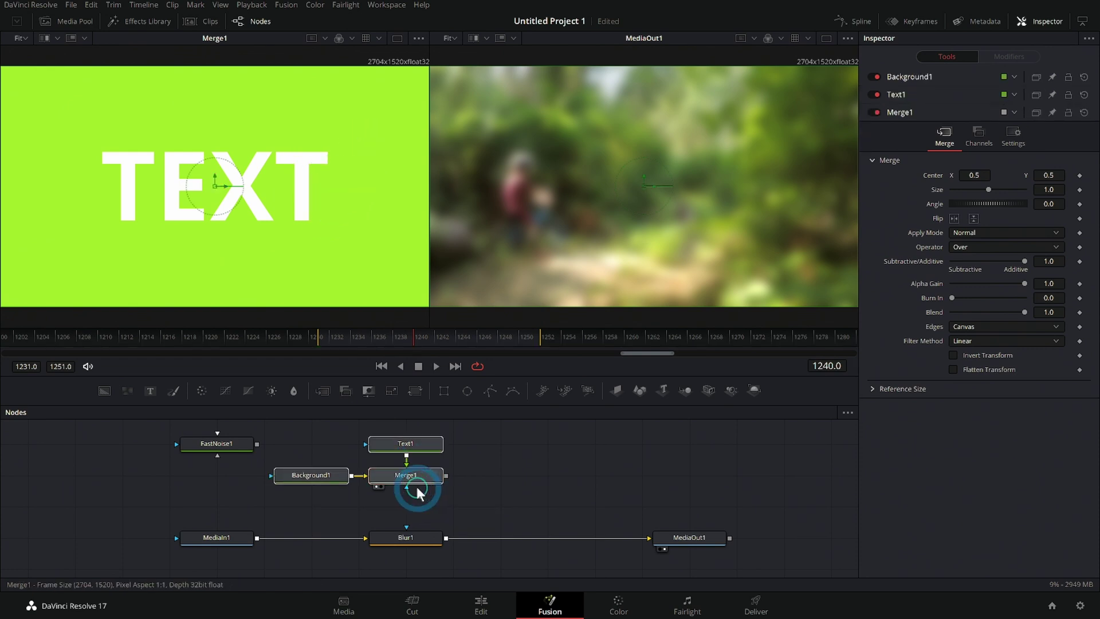
Insert a second Merge node between Blur1 and MediaOut1 and connect Merge1's output to its foreground input.
left_click(479, 504)
left_click(420, 536)
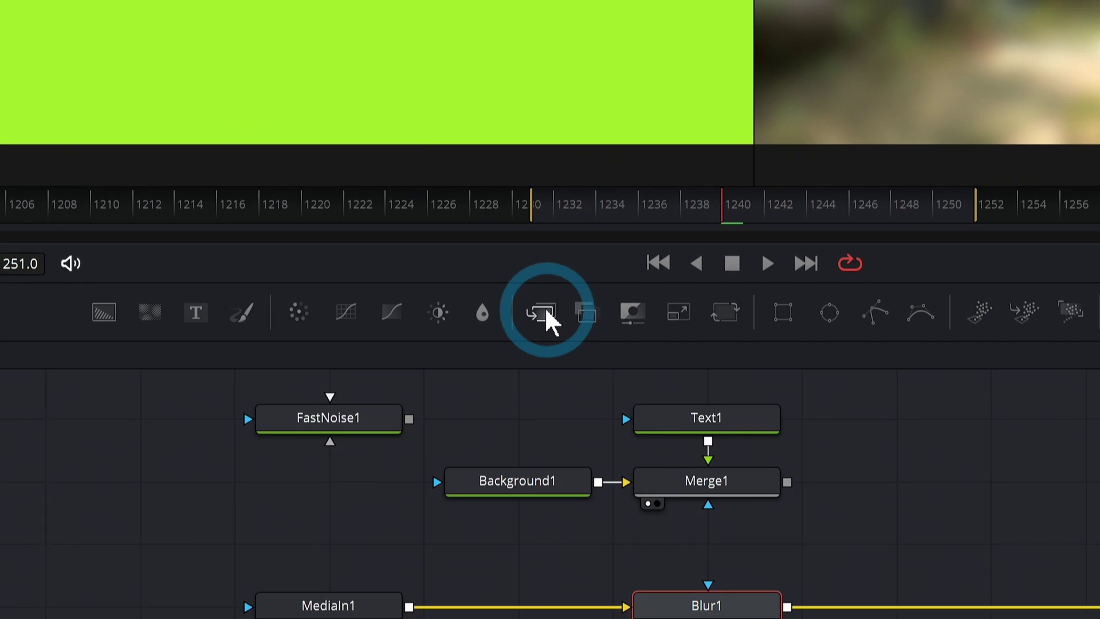
left_click(549, 307)
left_click_drag(791, 482, 869, 421)
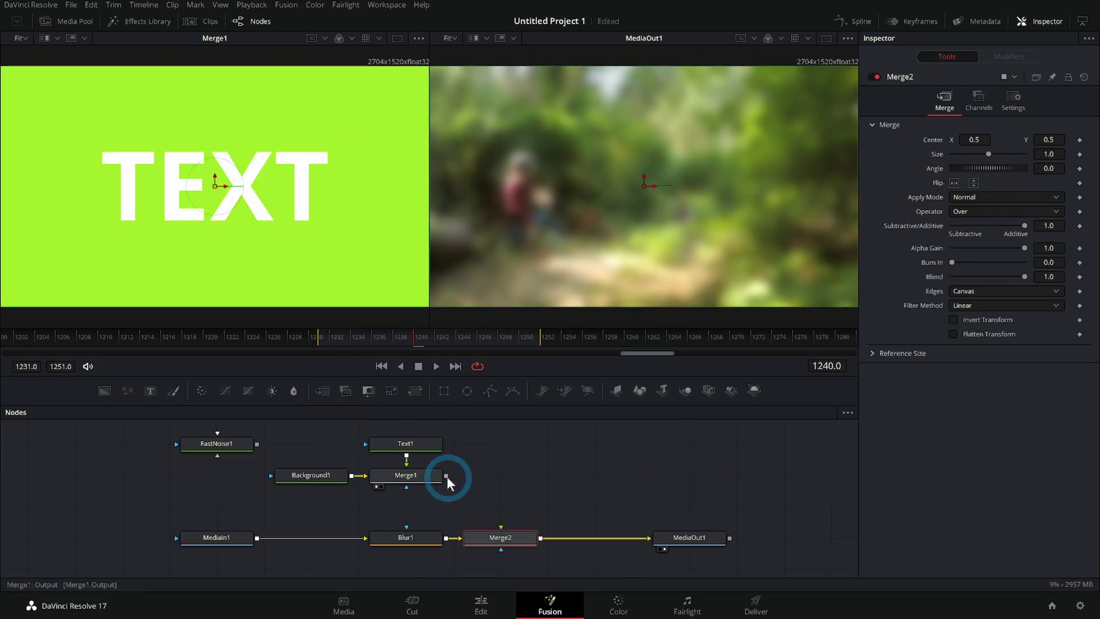
left_click_drag(482, 444, 500, 531)
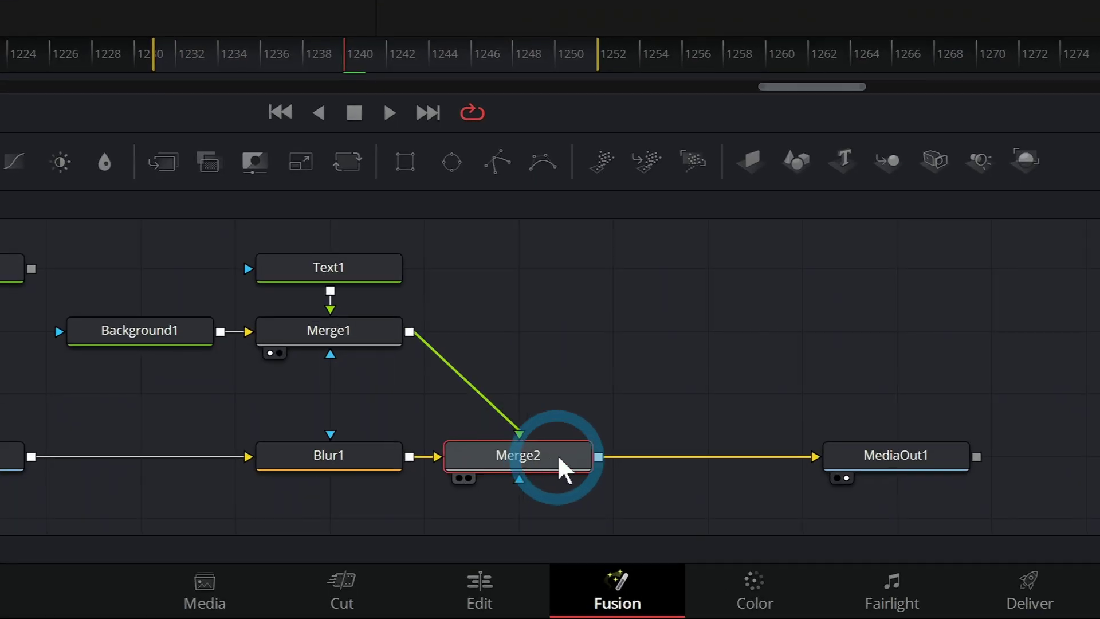
Reposition Merge2's foreground to about X 0.525, Y 0.369, scale it to 0.55 and rotate it to 65.2 degrees.
left_click_drag(644, 185, 772, 247)
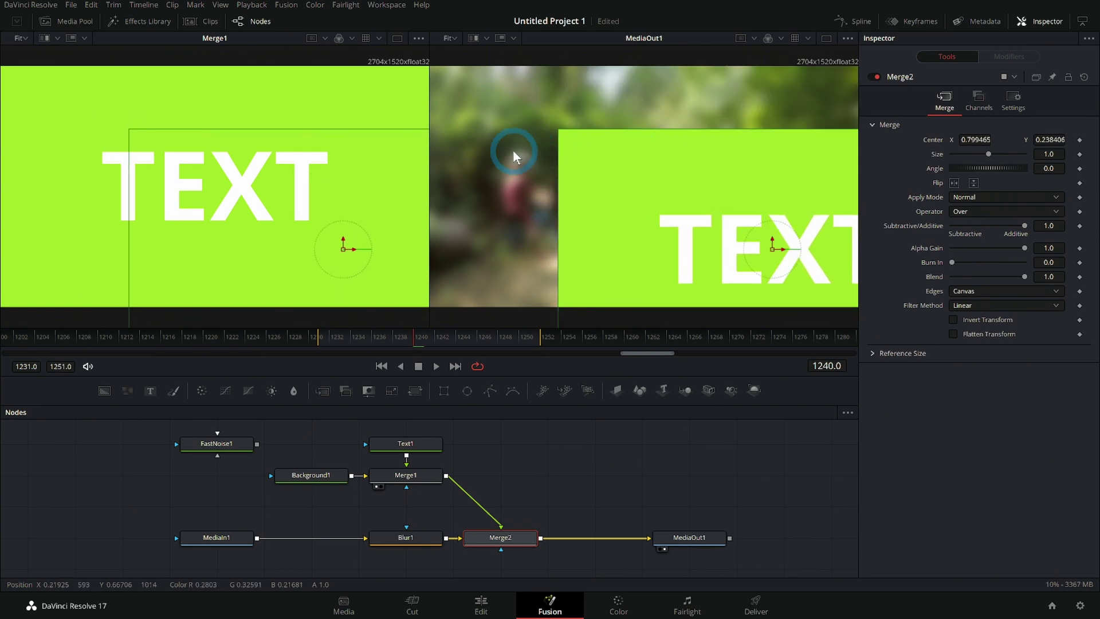
left_click_drag(772, 248, 654, 217)
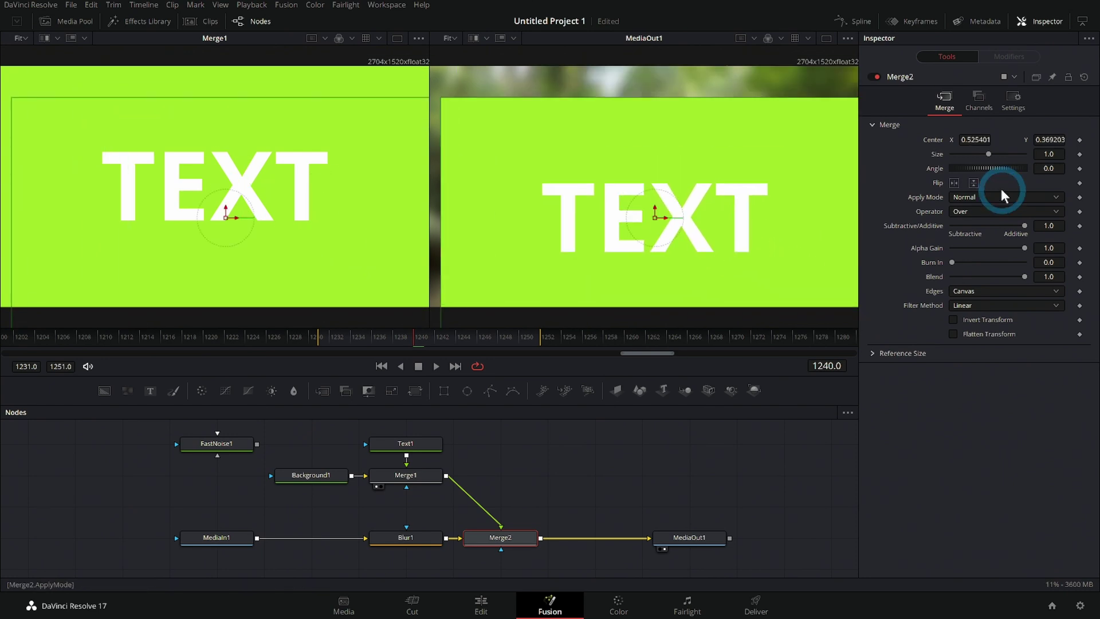
mouse_move(986, 153)
left_mouse_down()
mouse_move(970, 156)
mouse_move(1001, 169)
left_mouse_up()
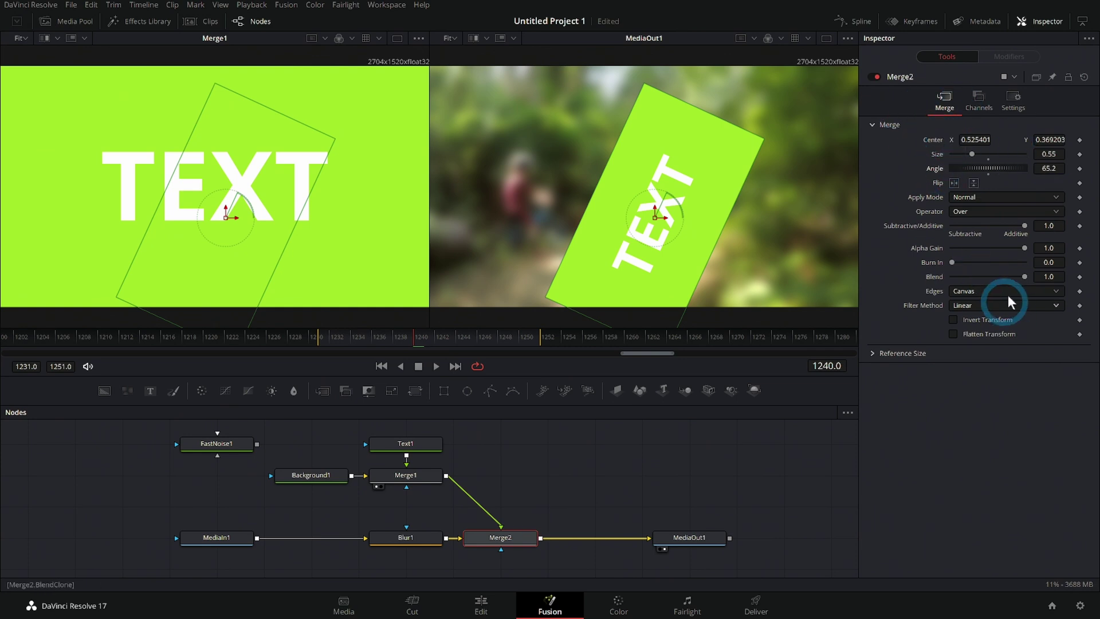
Mask Merge2 with an Ellipse centered at about X 0.52, Y 0.486, and save the project.
left_click_drag(602, 420, 131, 518)
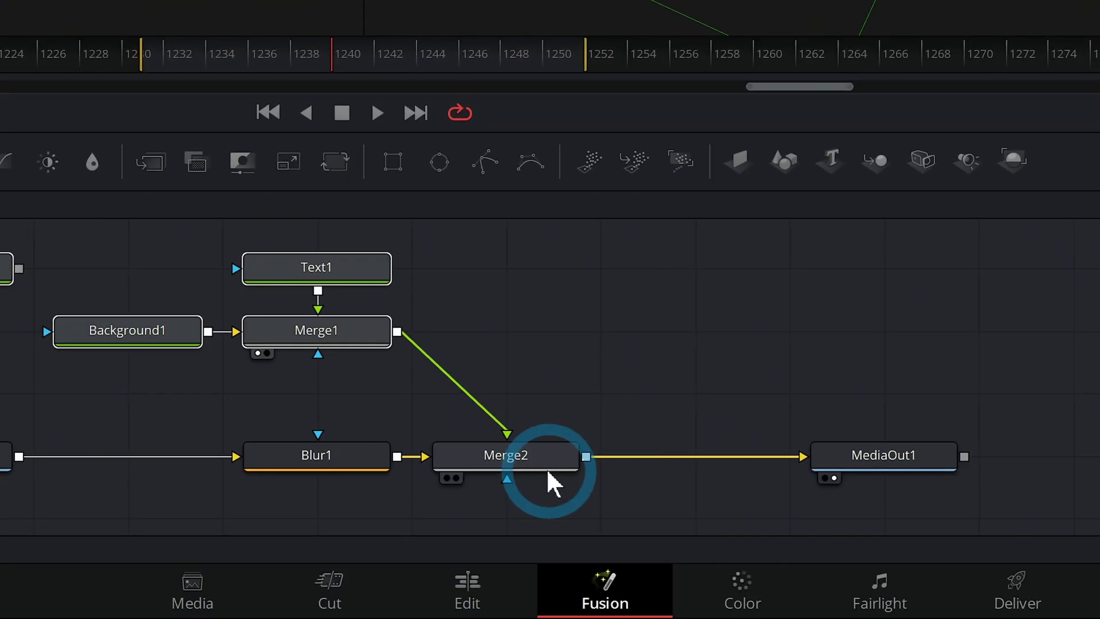
left_click(547, 469)
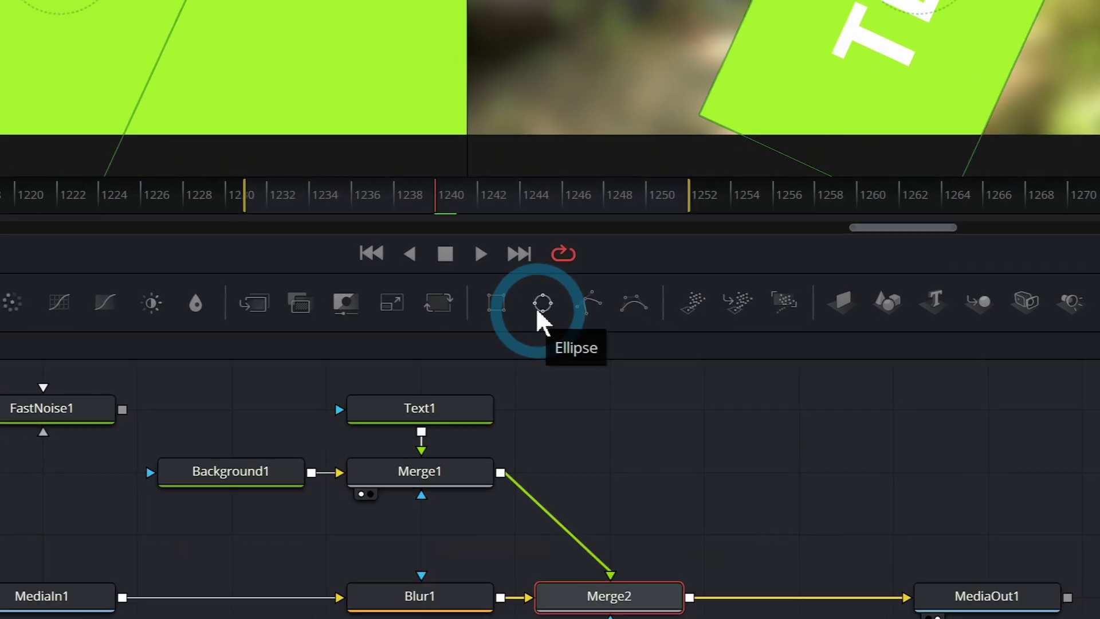
left_click(499, 303)
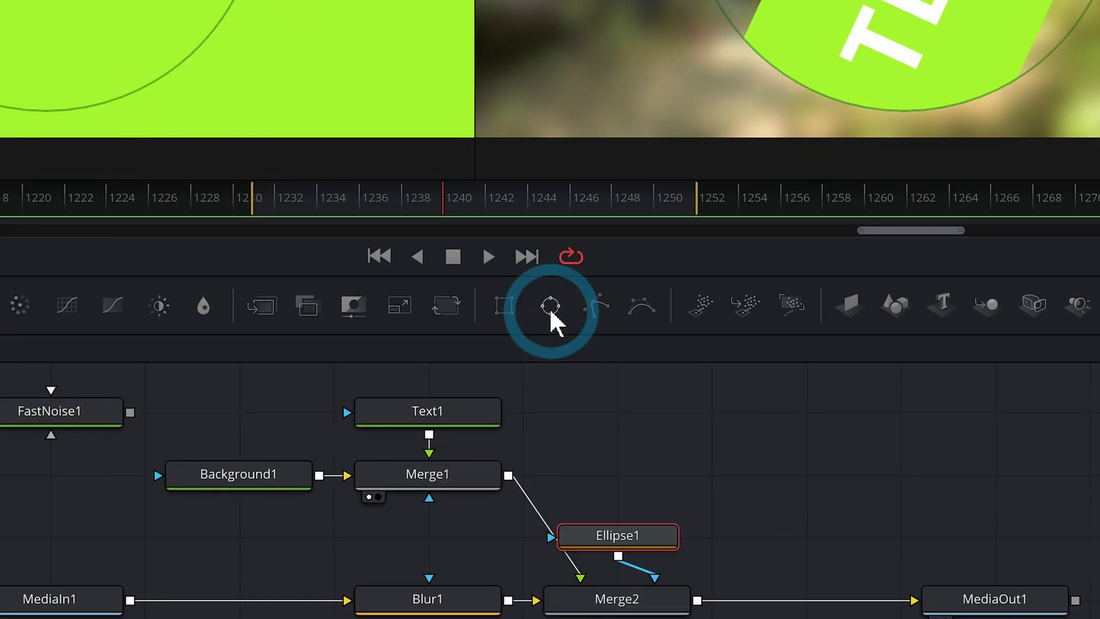
mouse_move(641, 187)
left_mouse_down()
mouse_move(668, 202)
mouse_move(578, 176)
mouse_move(706, 189)
mouse_move(726, 221)
mouse_move(647, 193)
mouse_move(574, 204)
mouse_move(714, 196)
mouse_move(694, 182)
mouse_move(652, 190)
left_mouse_up()
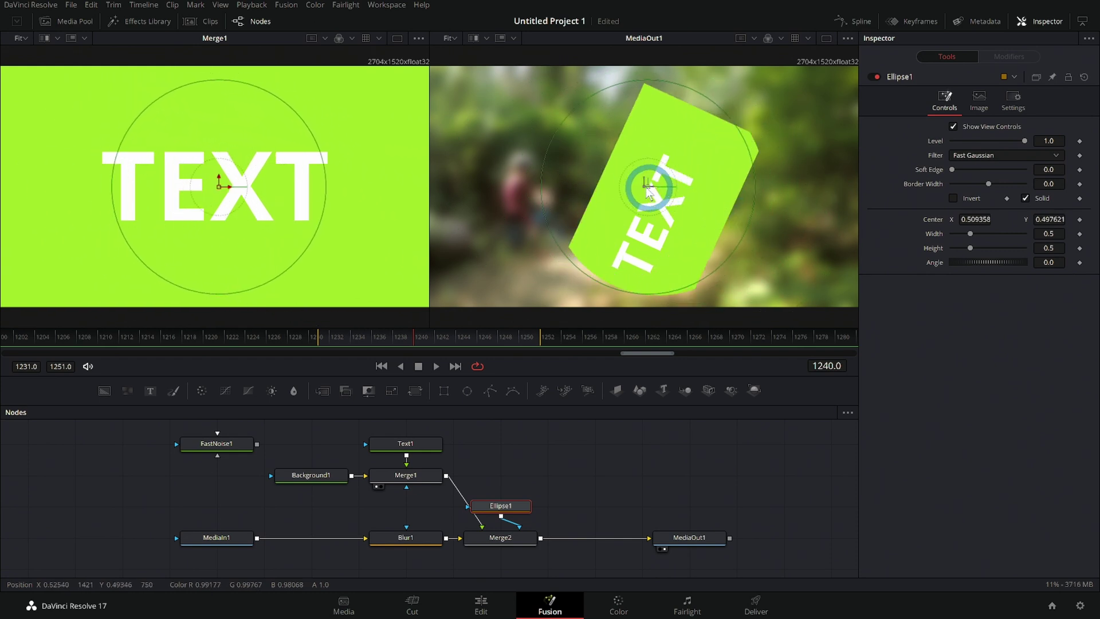
left_click(613, 449)
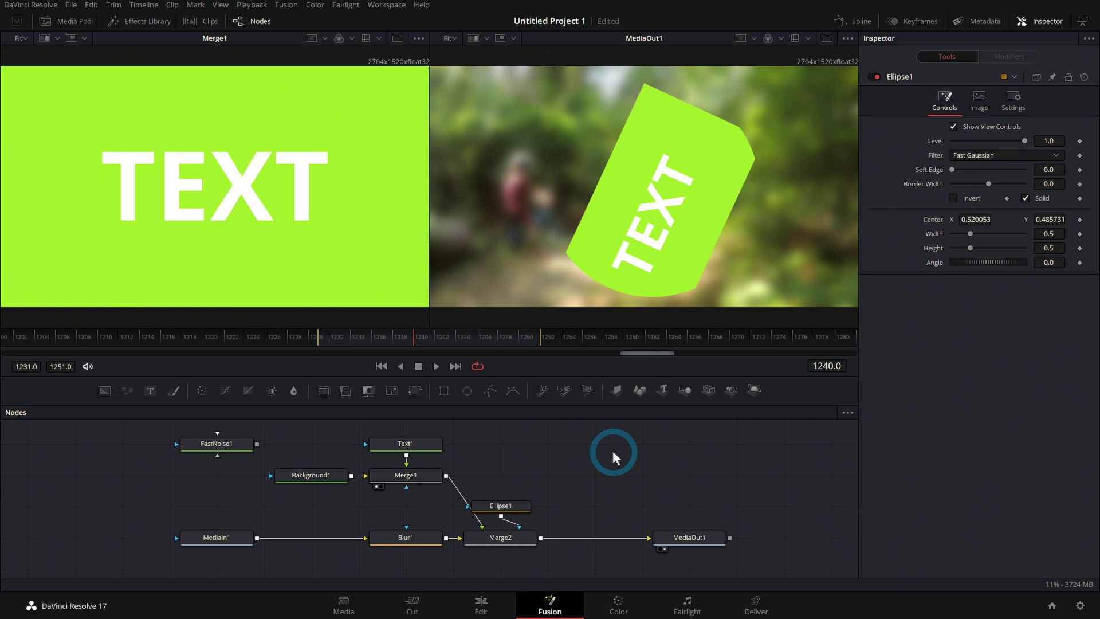
key("ctrl+s")
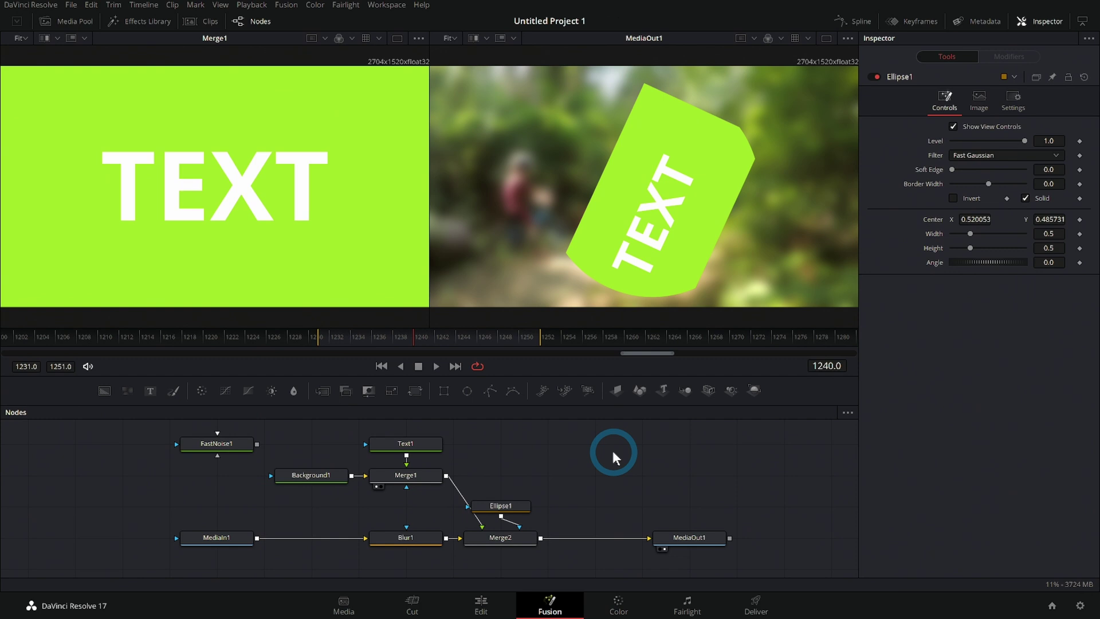